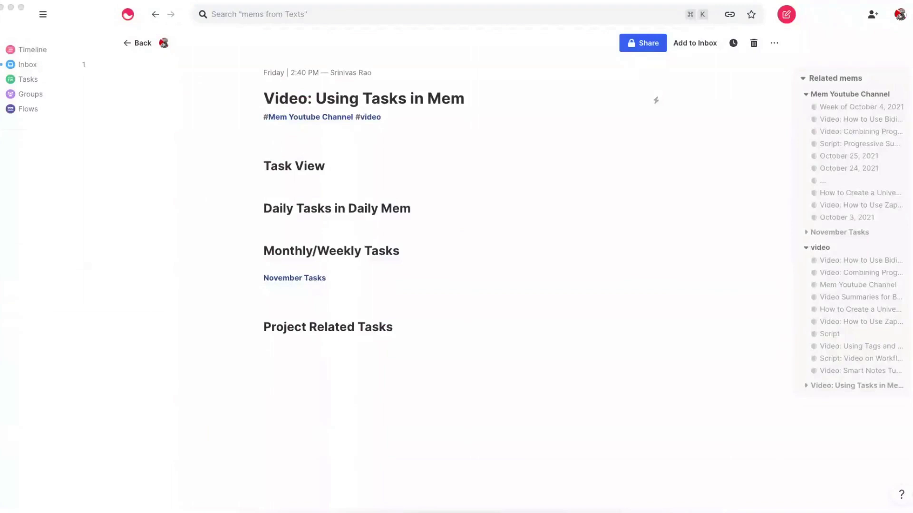
Step: Open the Tasks view and scroll up to the Today tasks
left_click(152, 138)
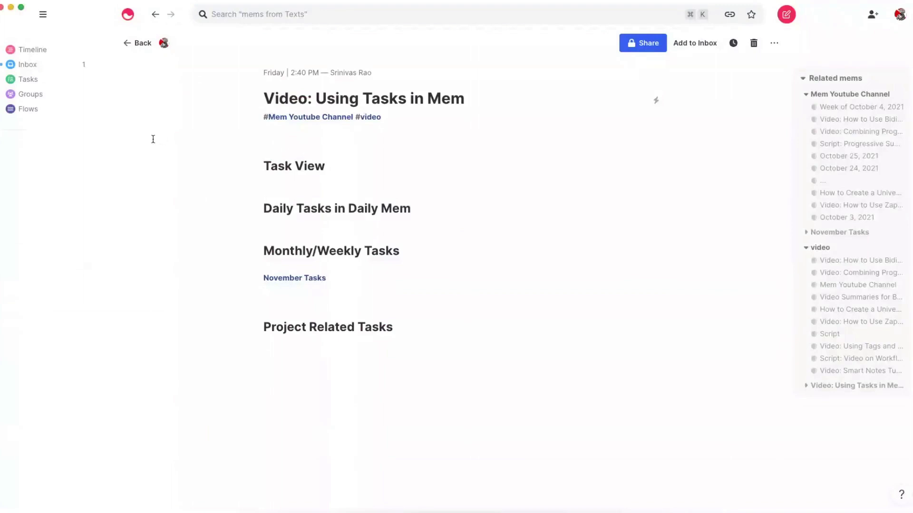
left_click(275, 12)
key("Escape")
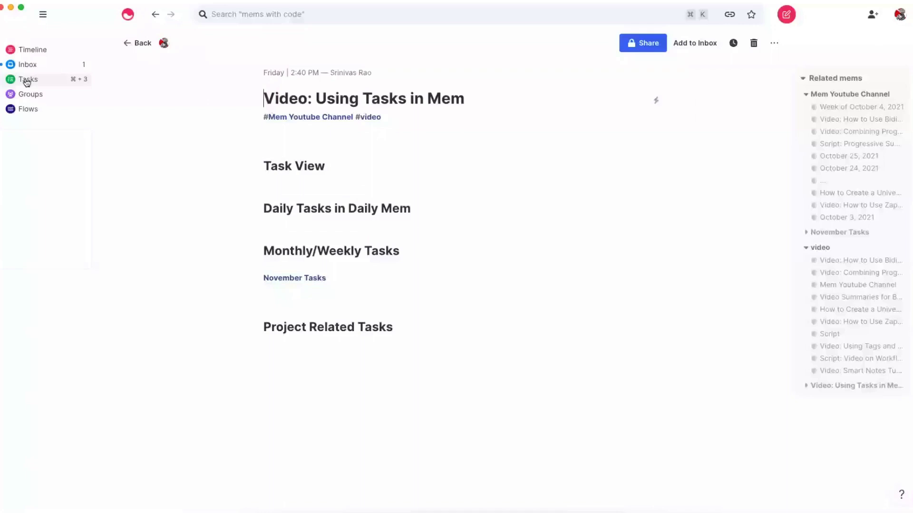
left_click(27, 80)
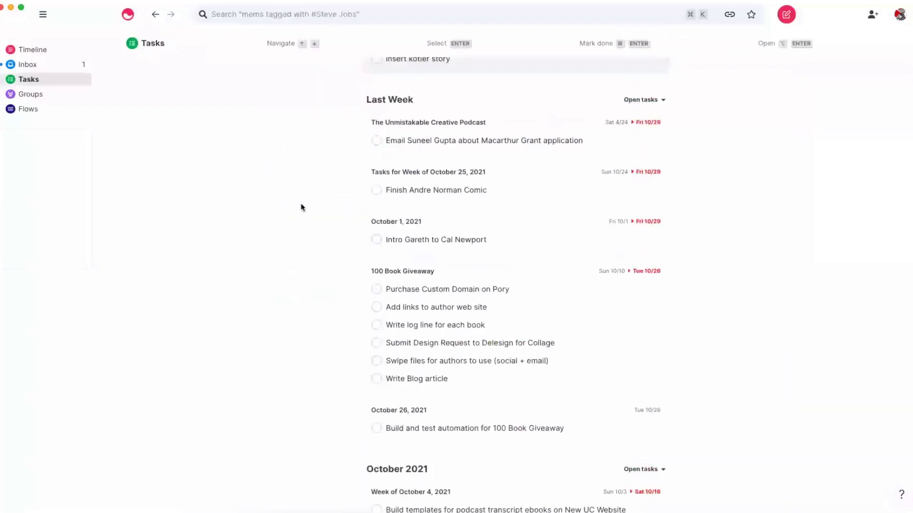
scroll(530, 262, "up", 6)
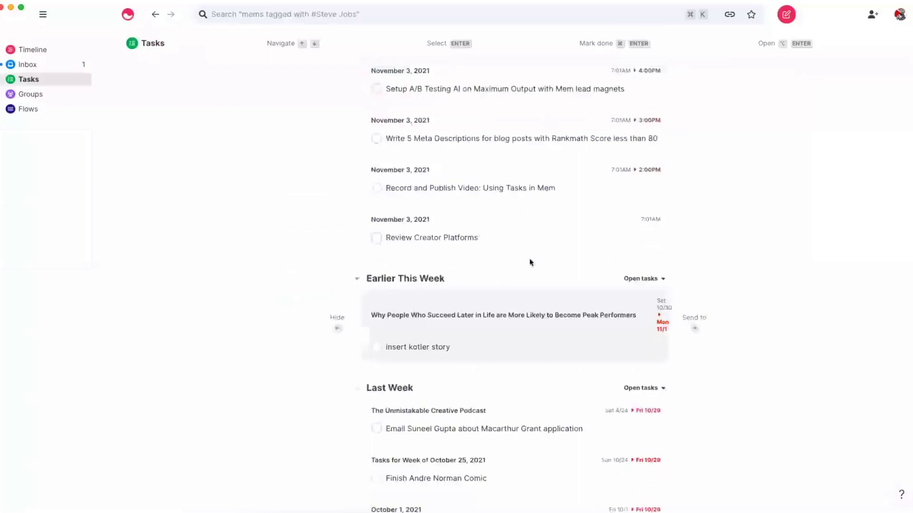
scroll(490, 190, "up", 1)
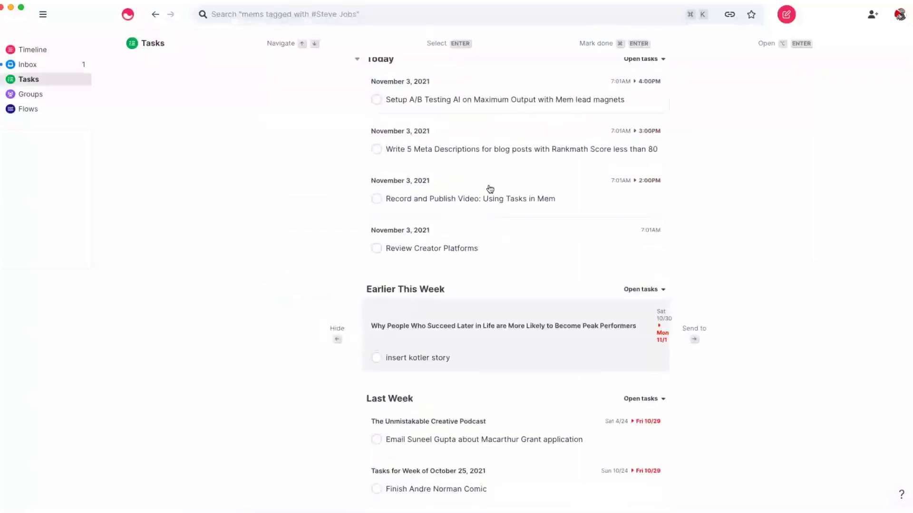
Step: Find the insert kotler story checkbox in its source mem, then return to Tasks with ⌘+3
left_click(485, 307)
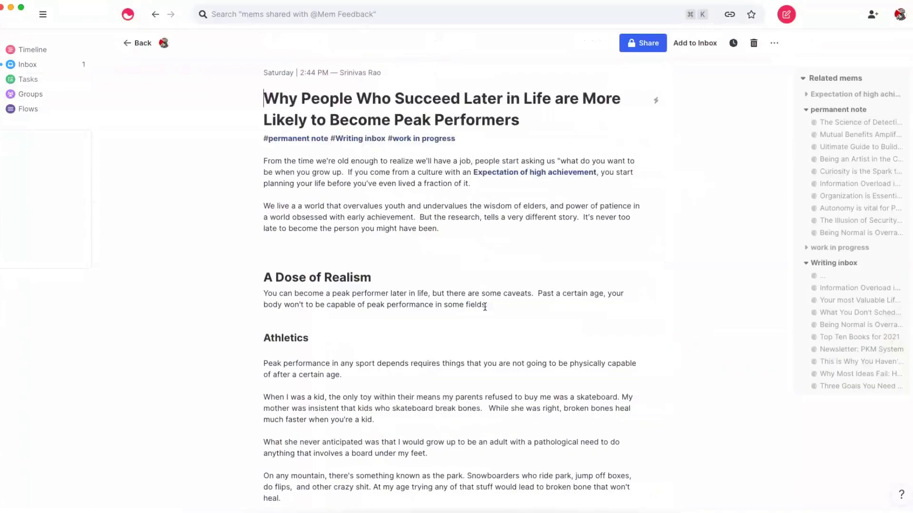
scroll(452, 282, "down", 8)
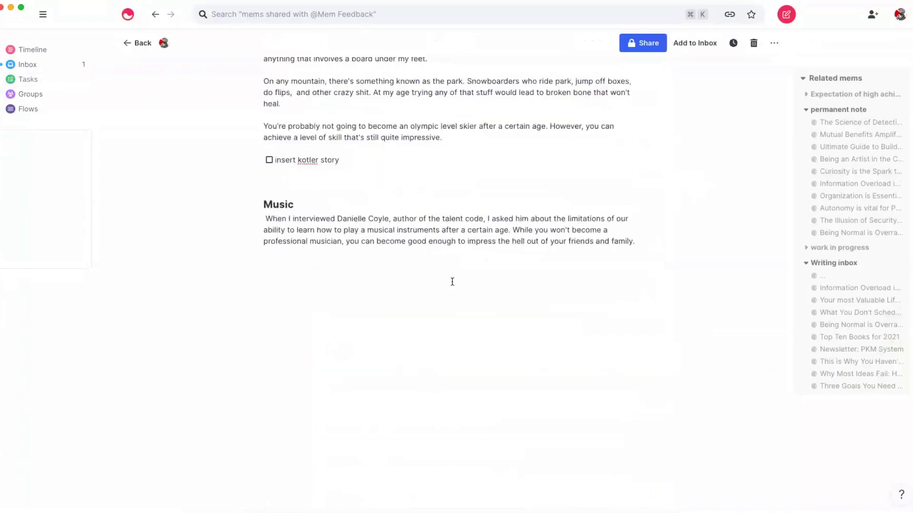
scroll(452, 282, "up", 3)
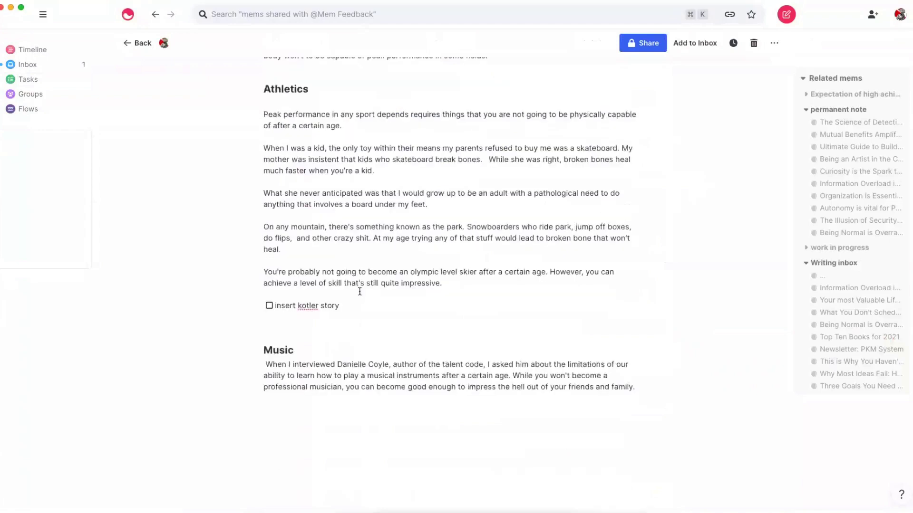
scroll(360, 291, "down", 1)
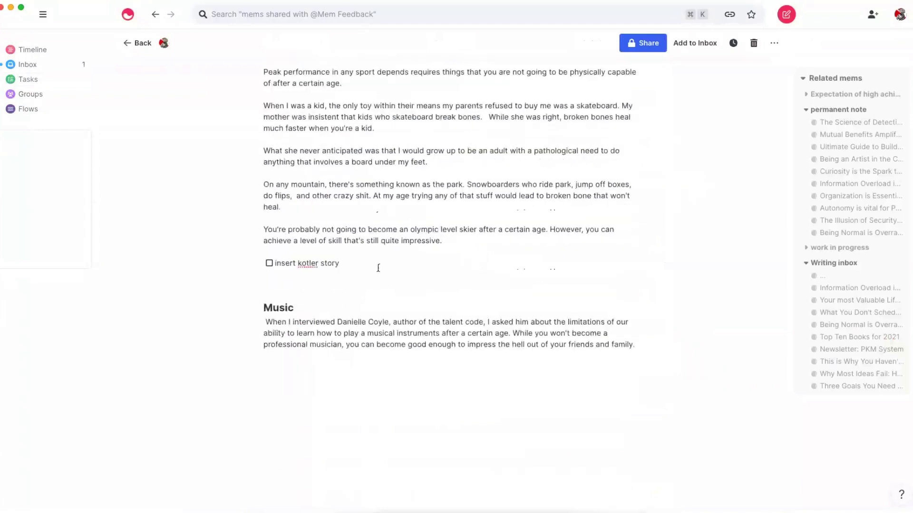
key("super+3")
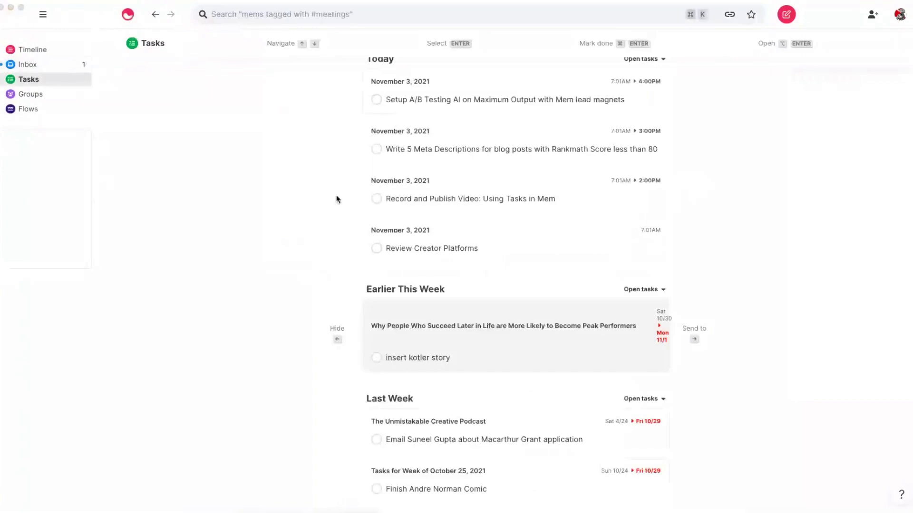
left_click(254, 254)
left_click(237, 192)
Step: Look over the Today task filter choices, leaving the list on Open tasks
left_click(303, 234)
scroll(305, 235, "up", 3)
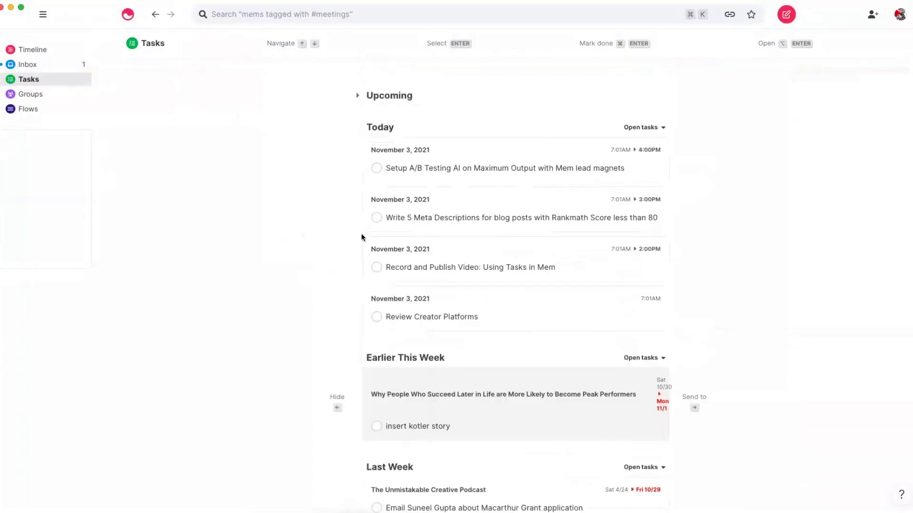
left_click(643, 130)
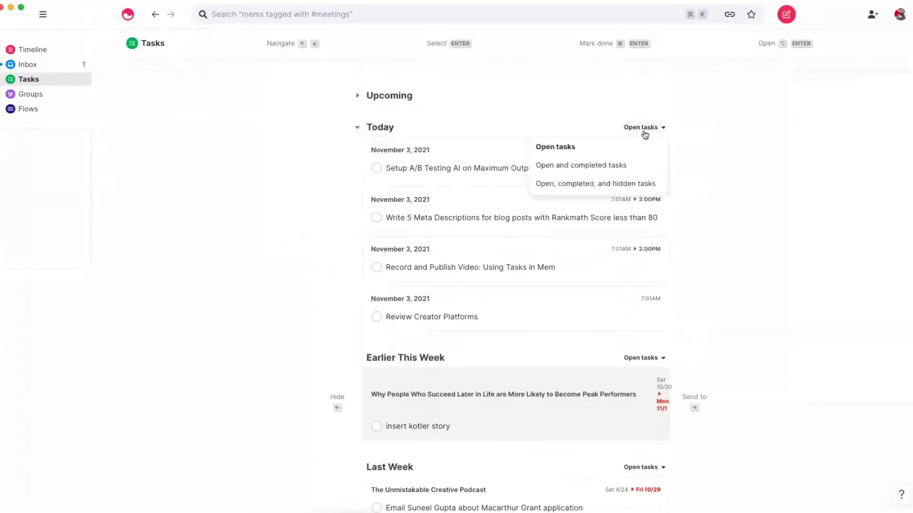
left_click(591, 165)
left_click(630, 135)
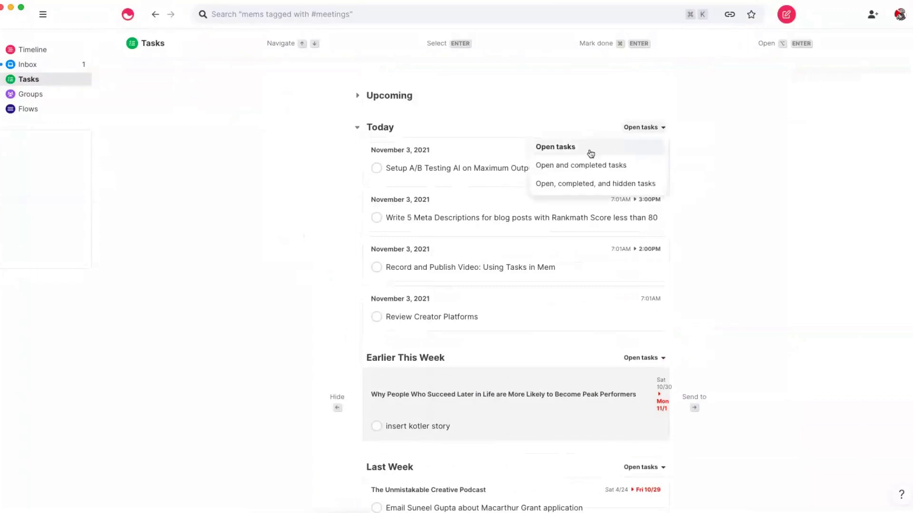
left_click(584, 166)
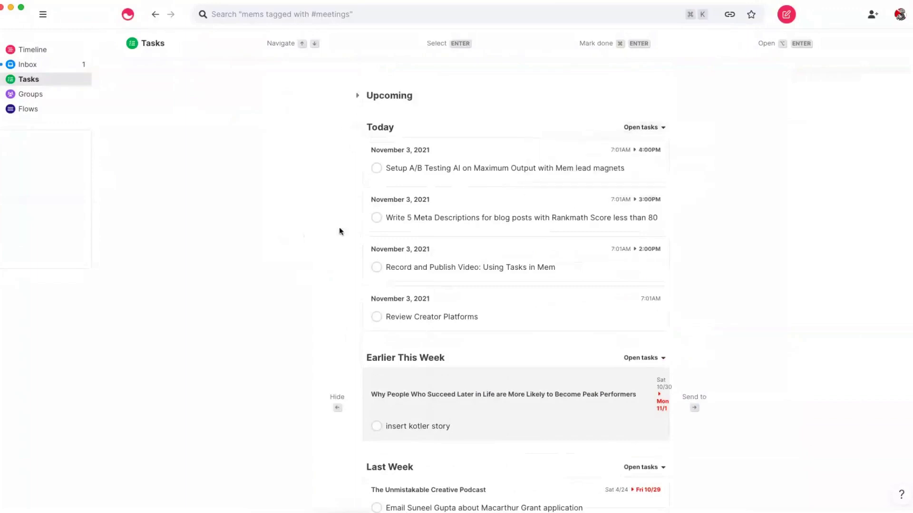
Step: Collapse Earlier This Week, toggle Last Week, and go back to Video: Using Tasks in Mem
left_click(358, 359)
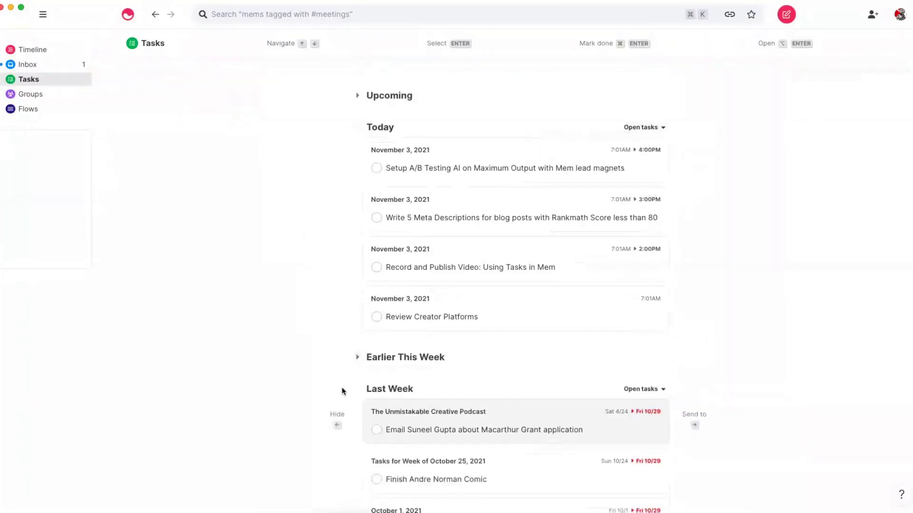
left_click(358, 389)
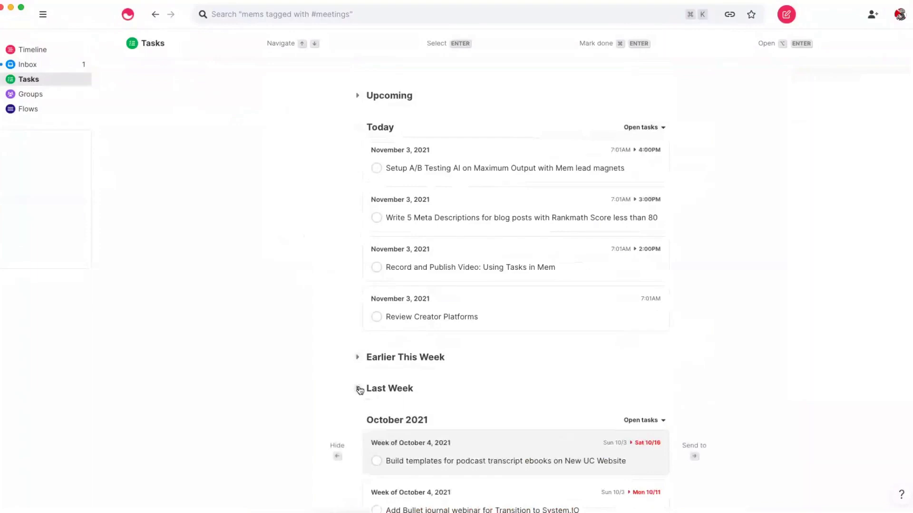
left_click(359, 390)
left_click(357, 391)
left_click(357, 390)
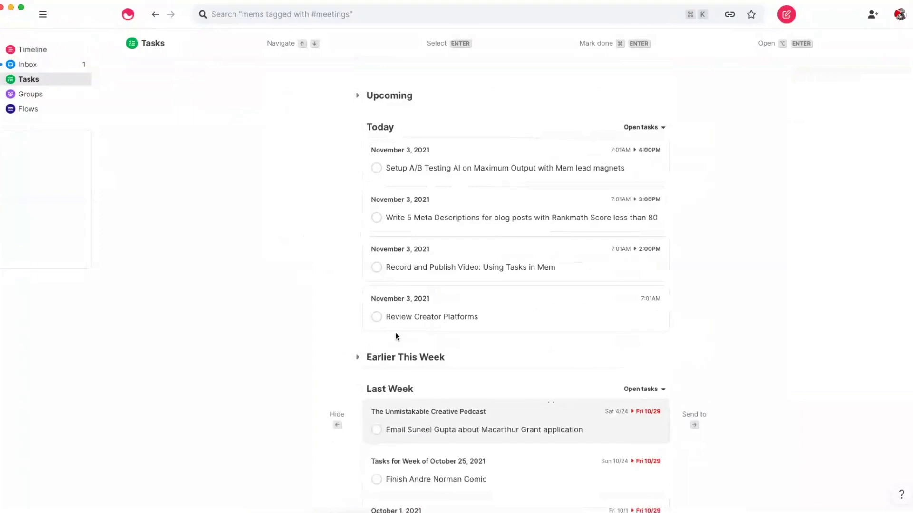
scroll(399, 337, "down", 8)
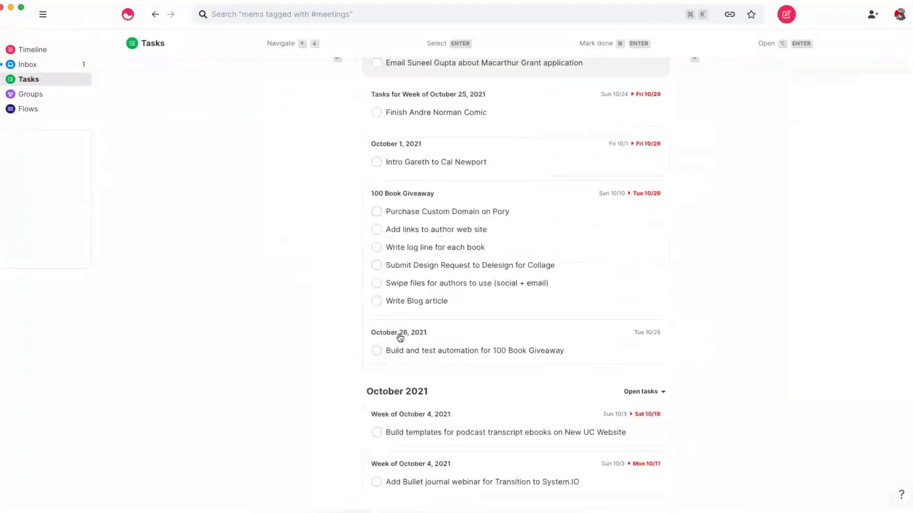
scroll(391, 246, "up", 8)
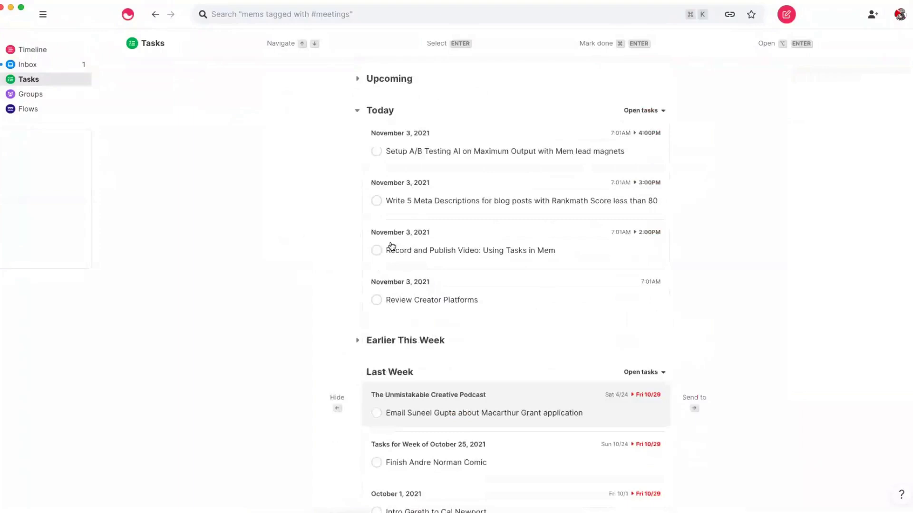
scroll(391, 246, "up", 1)
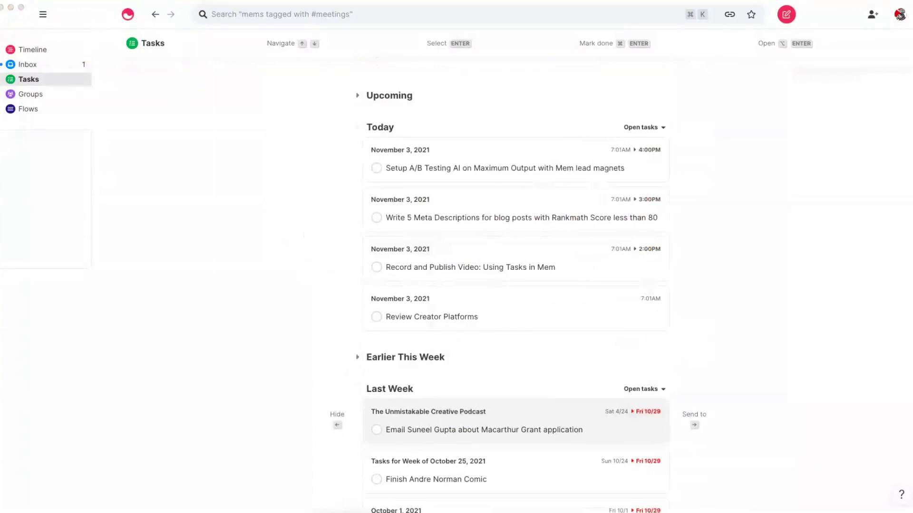
left_click(154, 15)
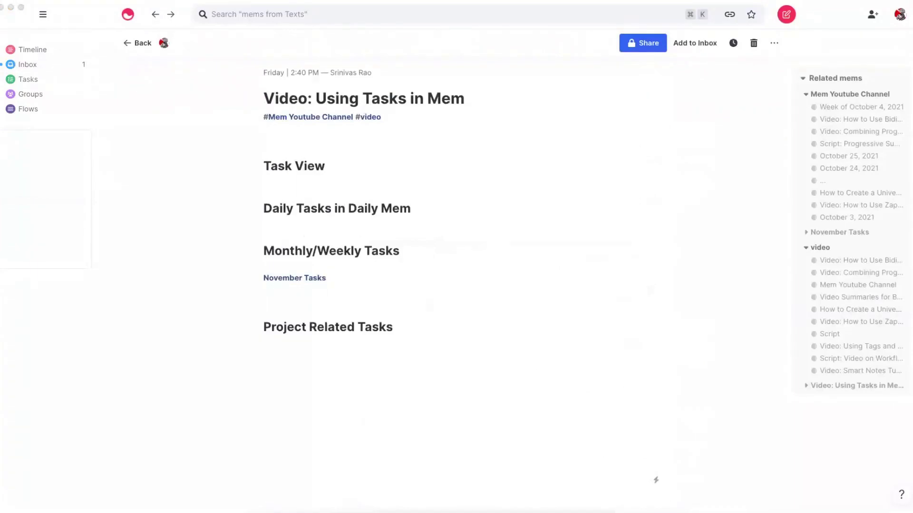
left_click(347, 224)
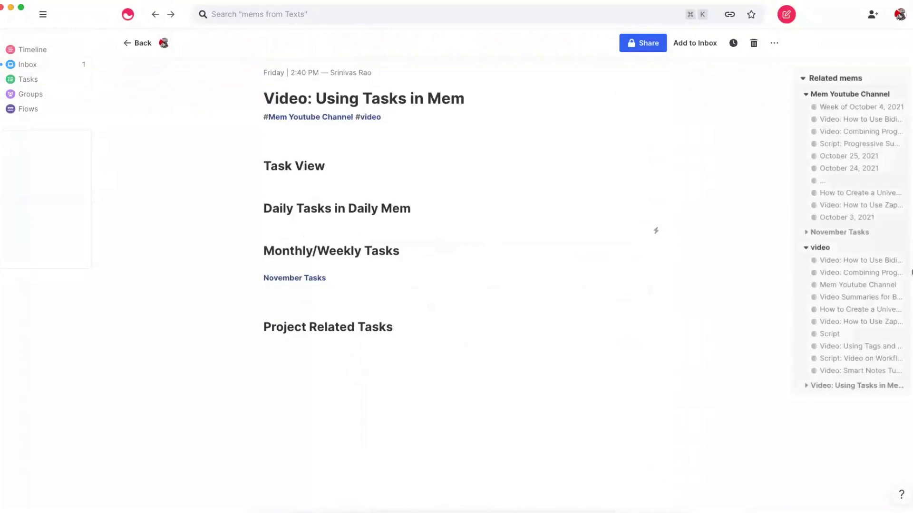
Step: Search 'nove' and open the November 3, 2021 daily mem's Capture Additional Tasks checklist
key("super+k")
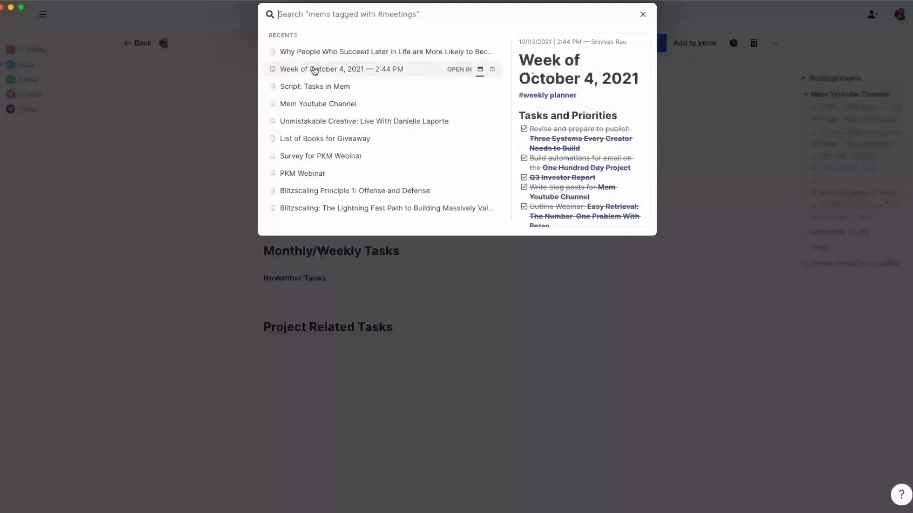
type("nove")
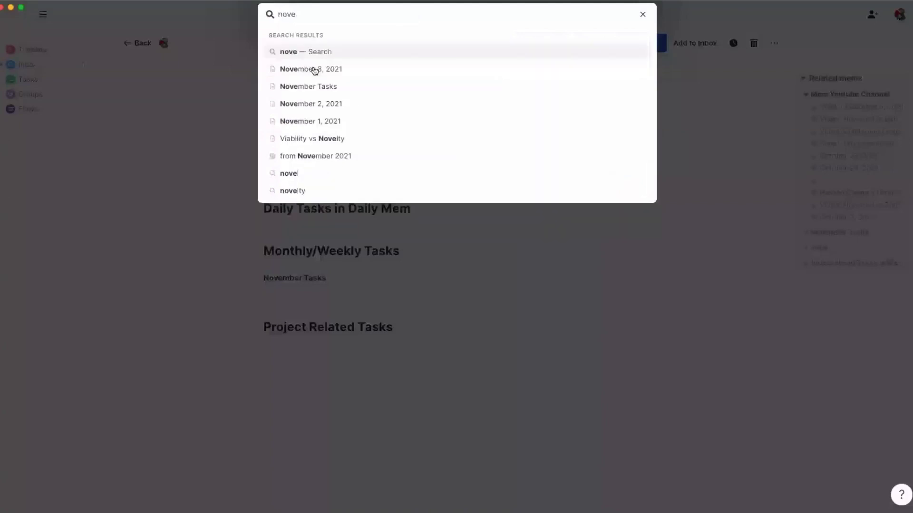
left_click(314, 70)
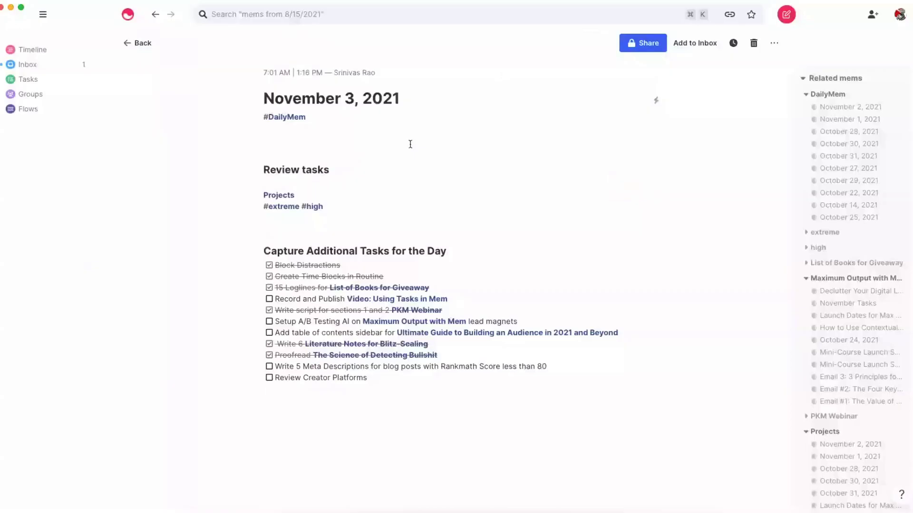
scroll(370, 142, "down", 2)
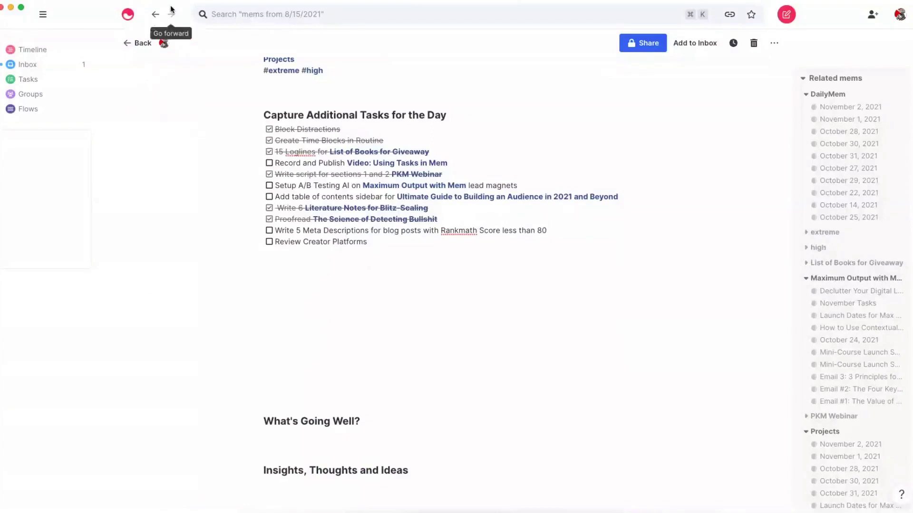
Step: View the Flows page, return to the video outline, and open November Tasks beside it
left_click(19, 115)
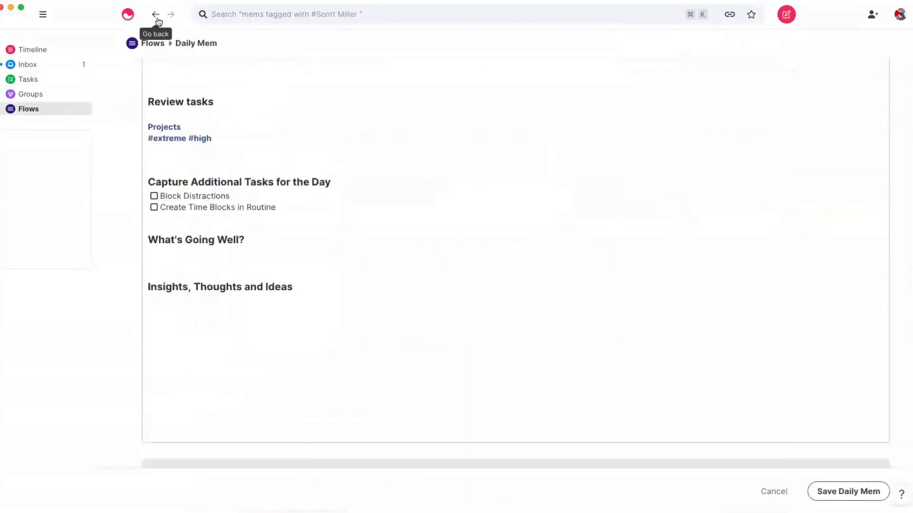
left_click(155, 15)
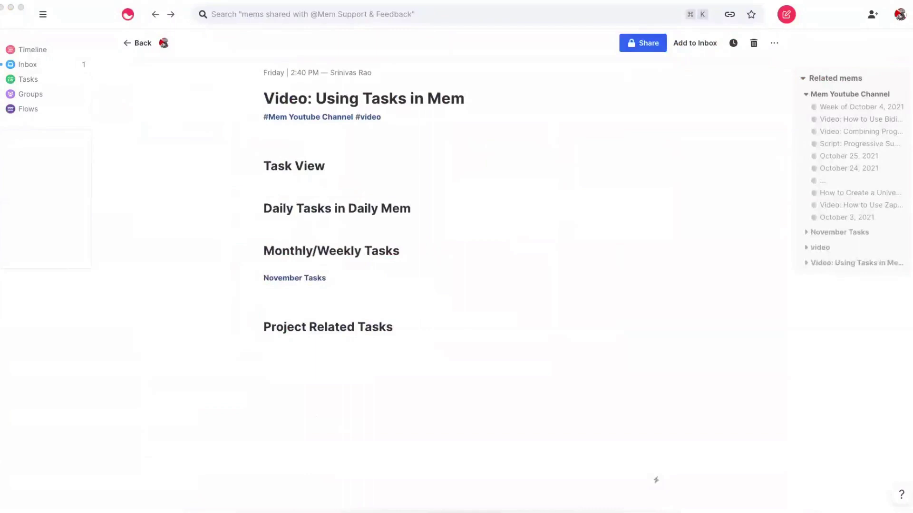
left_click(308, 224)
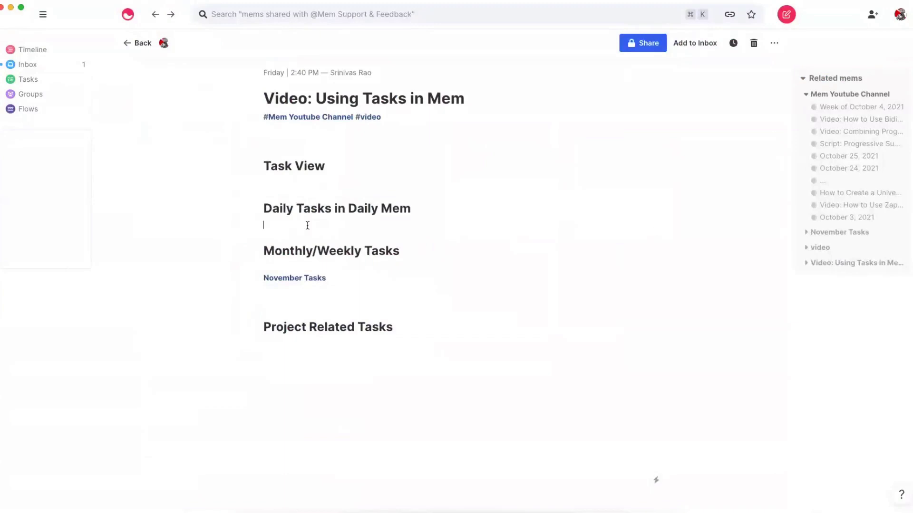
left_click(305, 283)
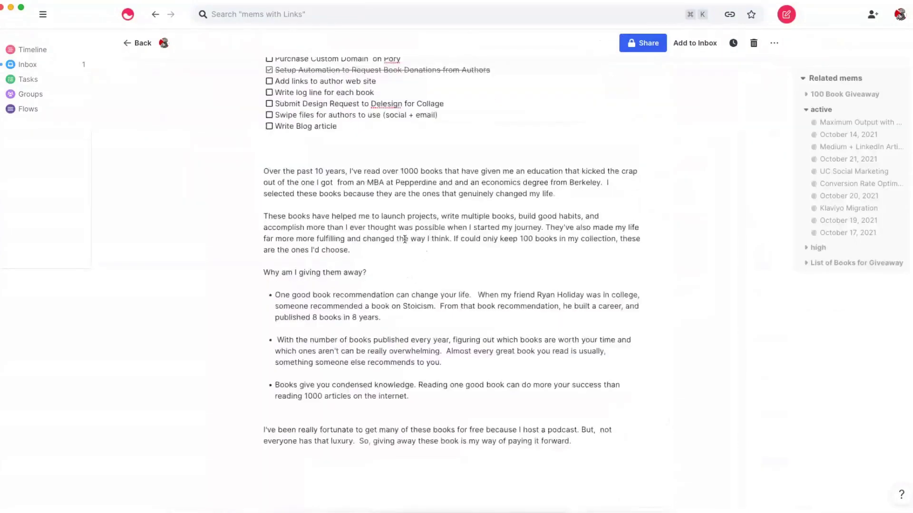
Step: Scroll up through 100 Book Giveaway, go back to Tasks, then forward to Video: Using Tasks in Mem
scroll(448, 281, "up", 1)
scroll(477, 188, "up", 5)
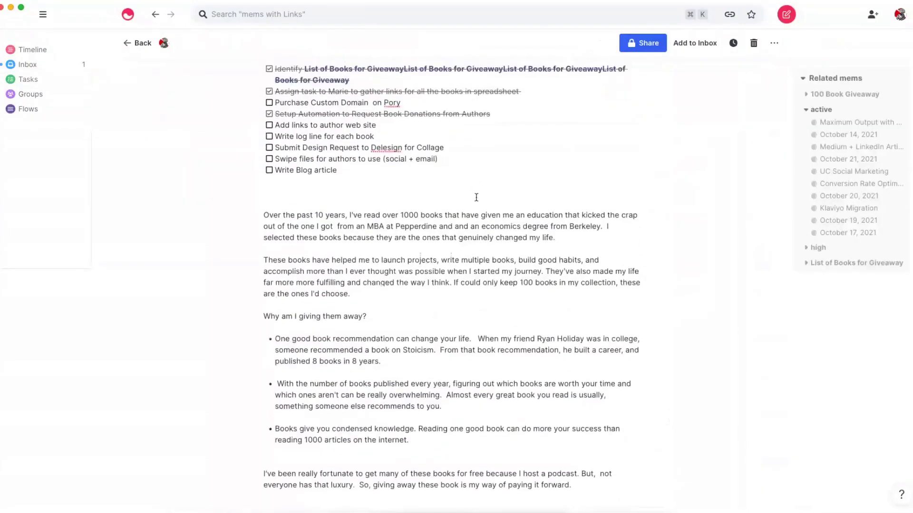
scroll(393, 240, "up", 5)
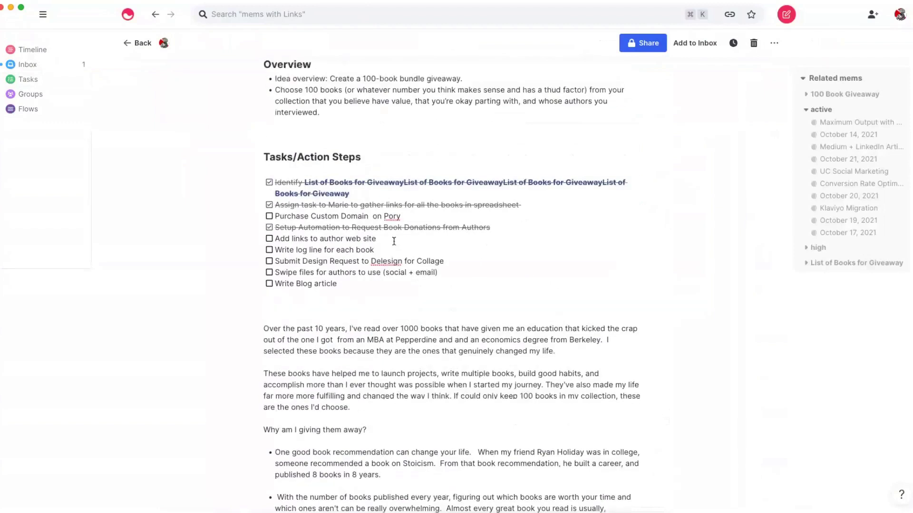
scroll(307, 94, "up", 1)
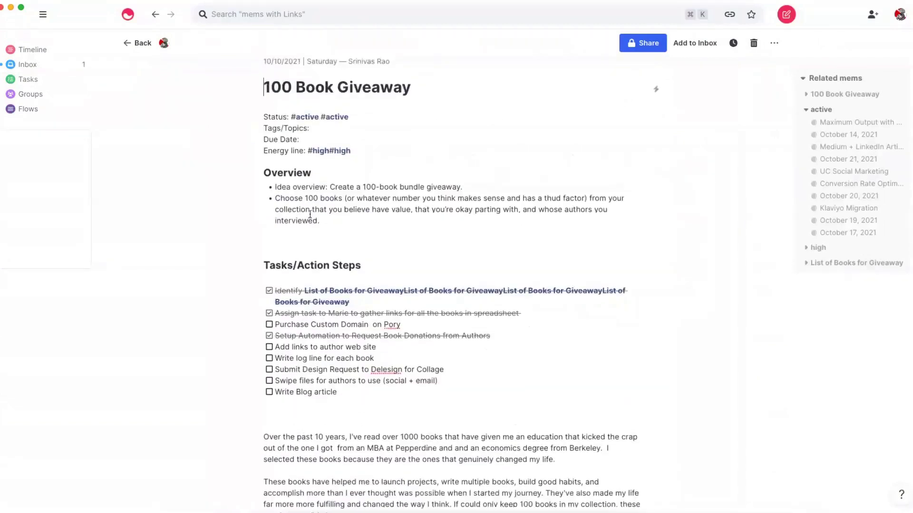
left_click(157, 14)
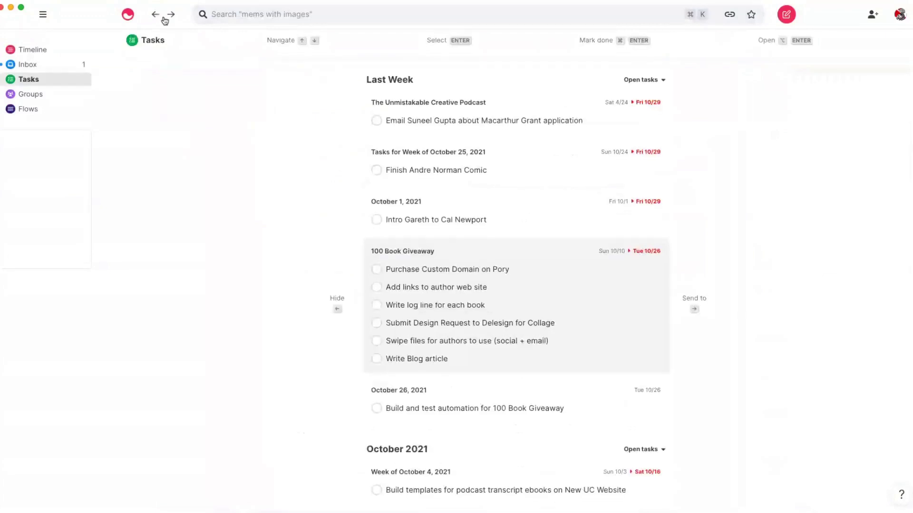
left_click(162, 15)
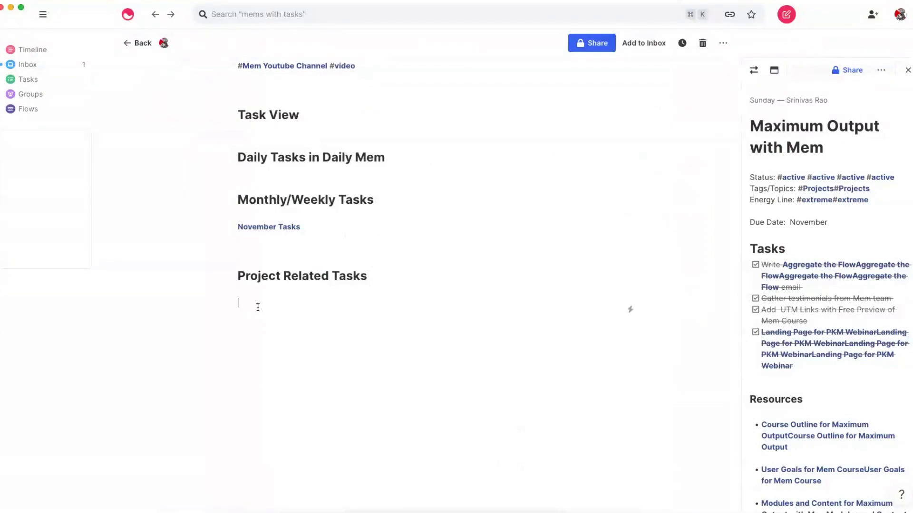
Step: Type a '+rec' mention and link the new task to the Maximum Output with Mem mem
type("+rec")
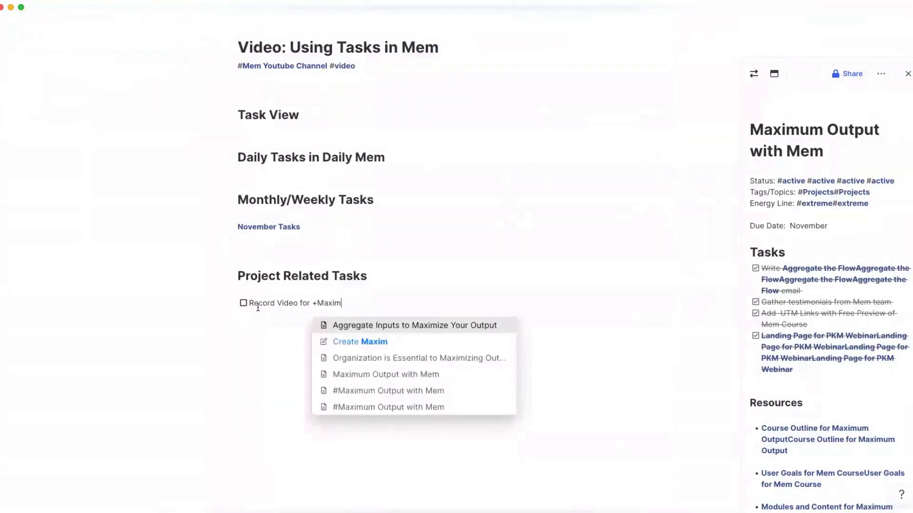
key("Down")
key("Down")
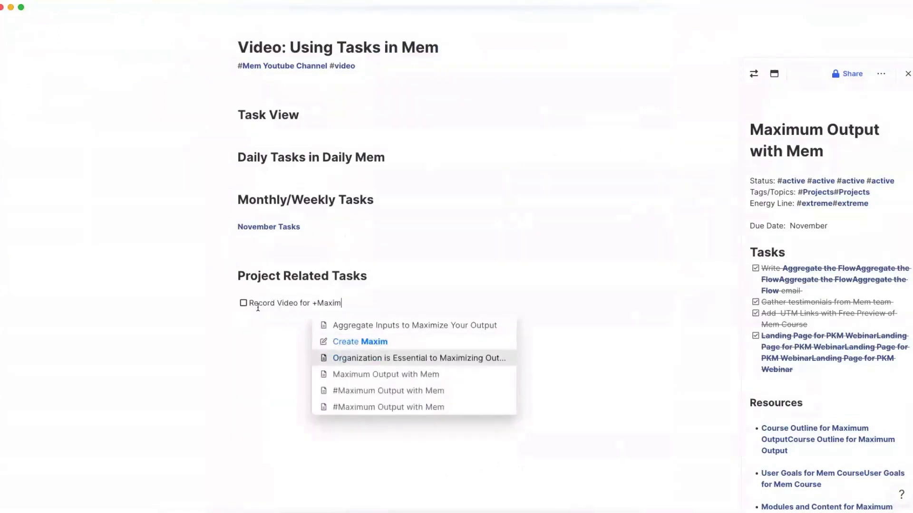
key("Down")
key("Return")
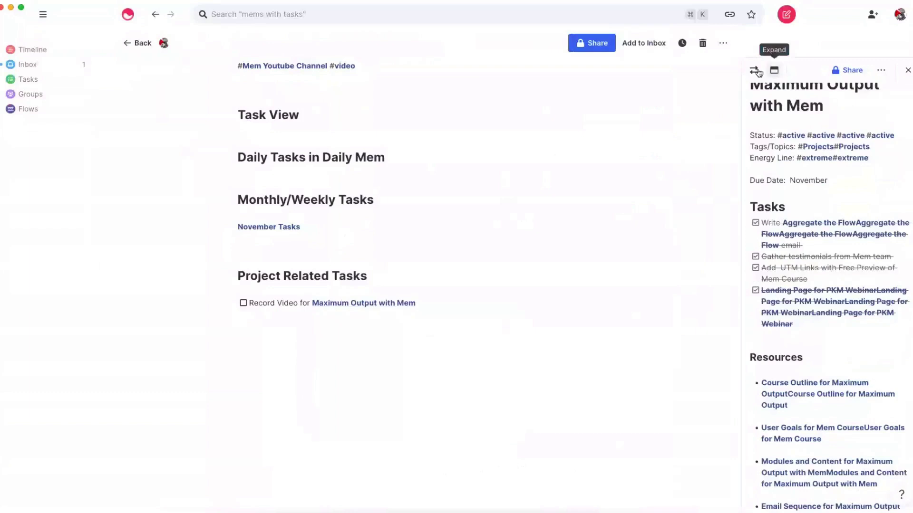
Step: Make Maximum Output with Mem the main mem, expand extreme and New Launch Sequence, open the video outline beside it
left_click(755, 71)
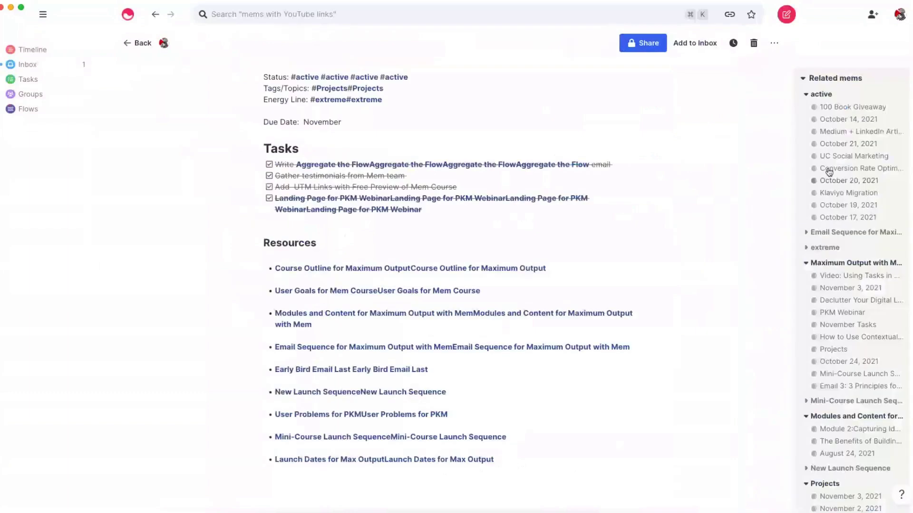
left_click(812, 250)
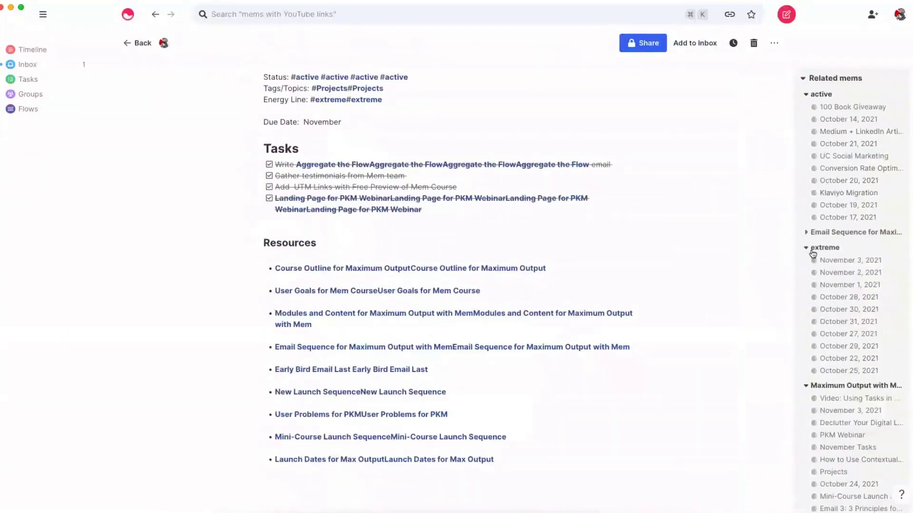
scroll(814, 252, "down", 5)
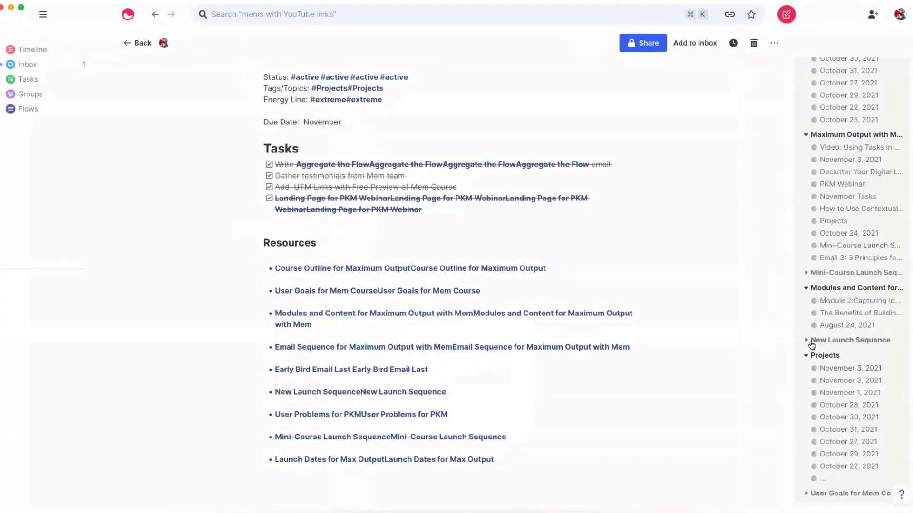
left_click(812, 345)
scroll(837, 282, "up", 5)
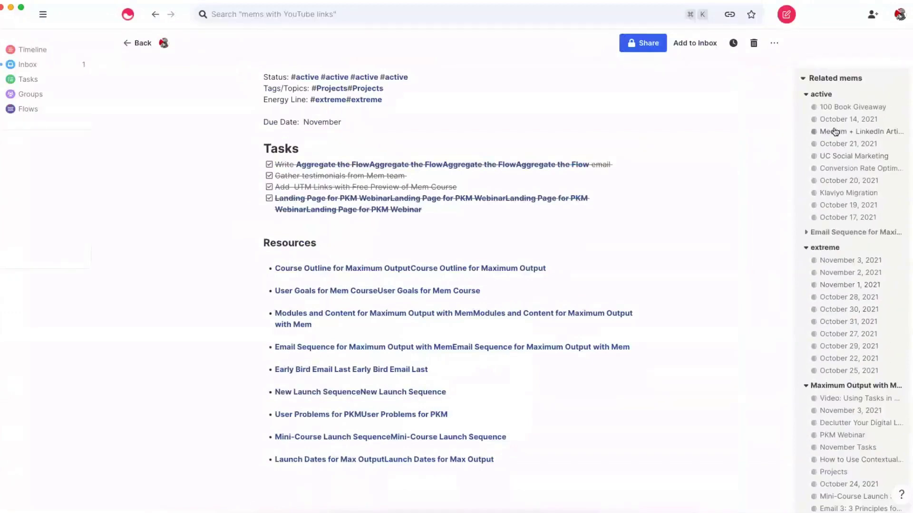
scroll(837, 248, "down", 10)
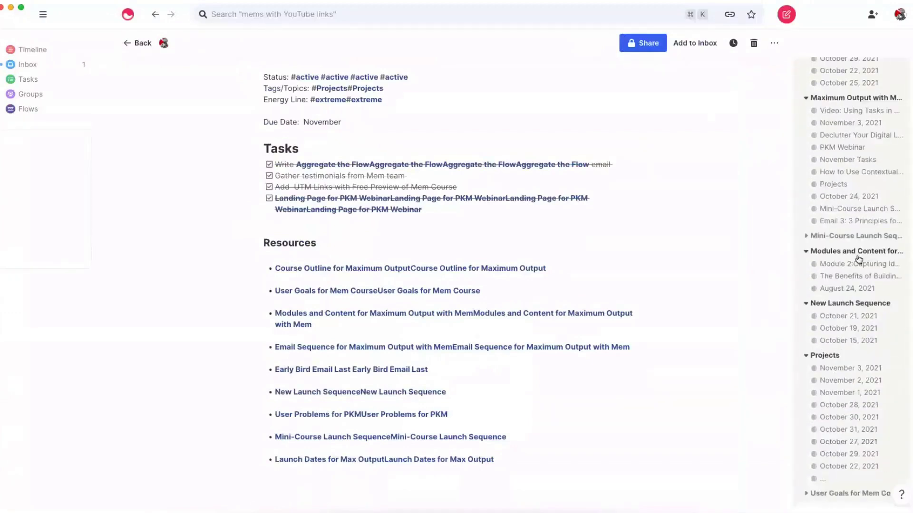
scroll(832, 309, "up", 5)
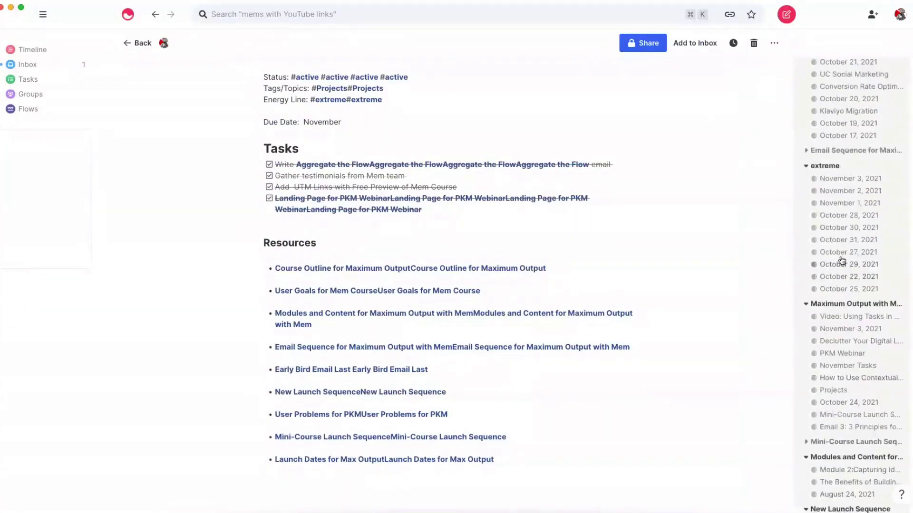
scroll(841, 261, "down", 1)
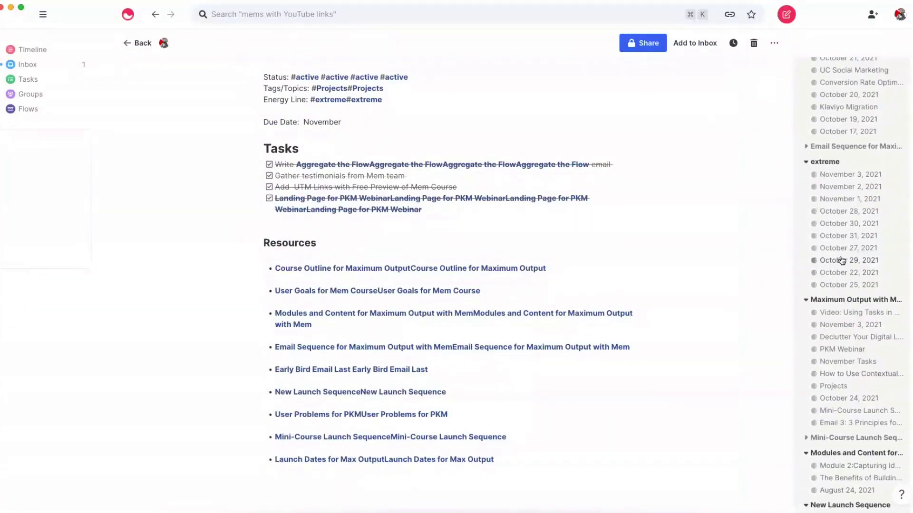
scroll(841, 260, "down", 1)
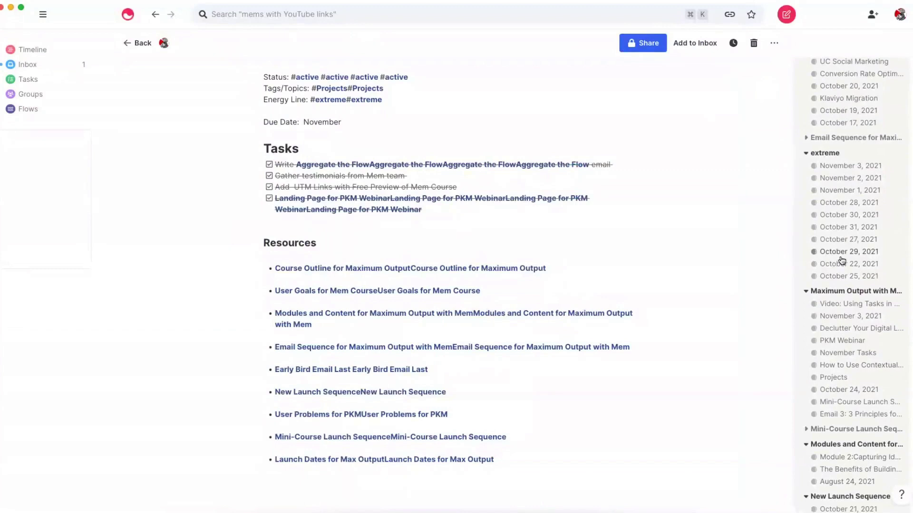
left_click(846, 304)
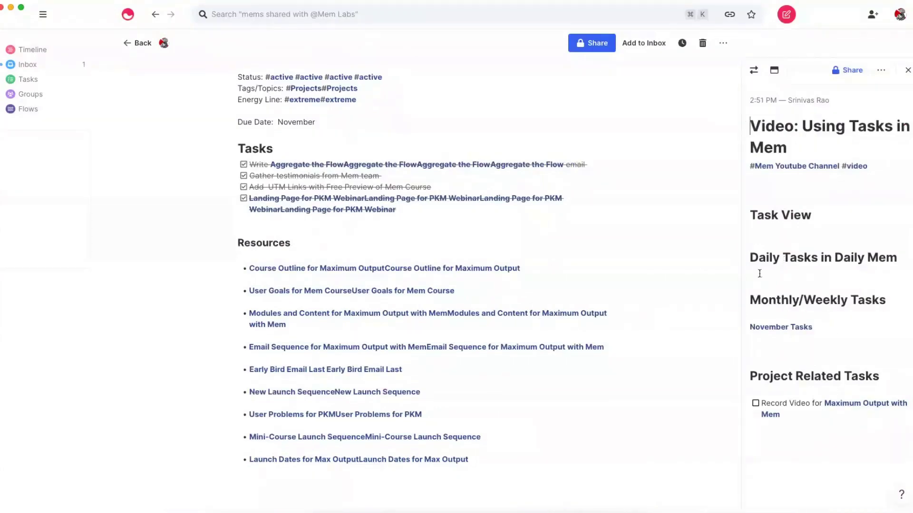
Step: Scroll through the Maximum Output with Mem note to review its contents
scroll(725, 302, "down", 2)
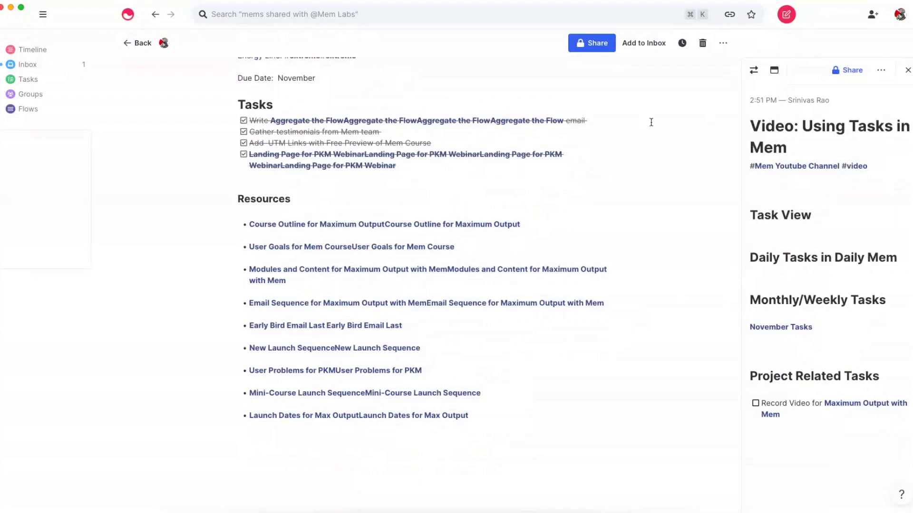
scroll(639, 229, "down", 2)
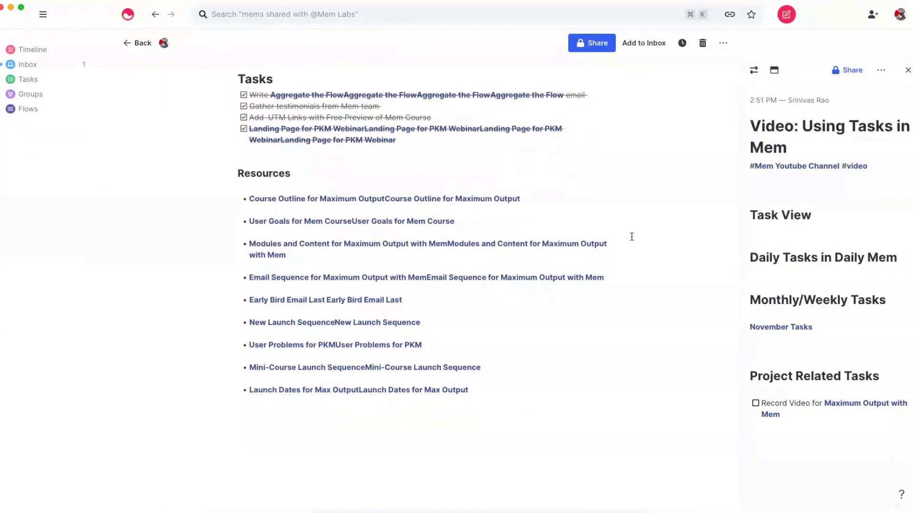
scroll(631, 238, "up", 3)
scroll(631, 238, "up", 3)
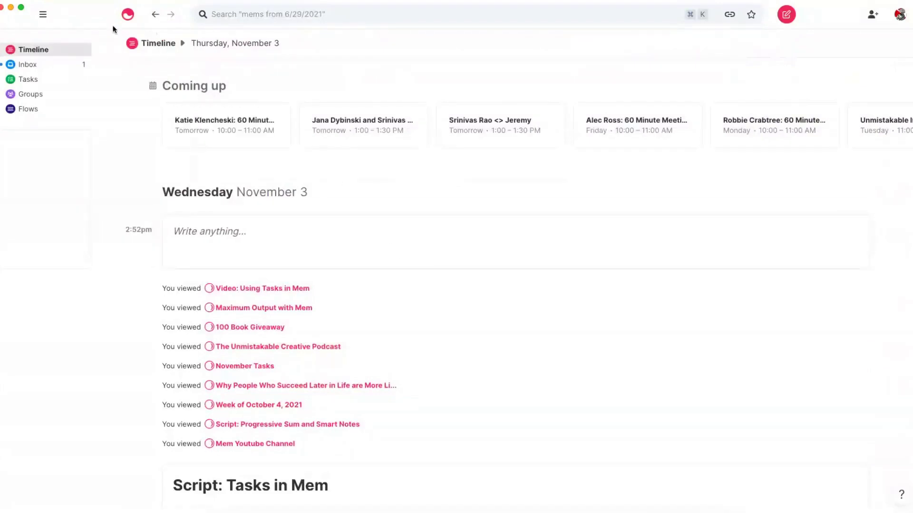
Step: Open Tasks and scroll to Last Week, where Record Video for Maximum Output with Mem appears
left_click(62, 79)
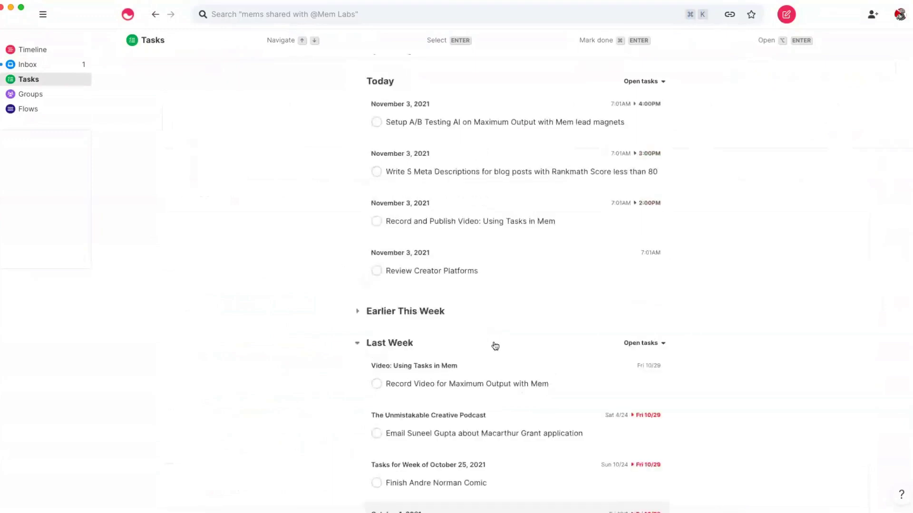
scroll(495, 345, "down", 1)
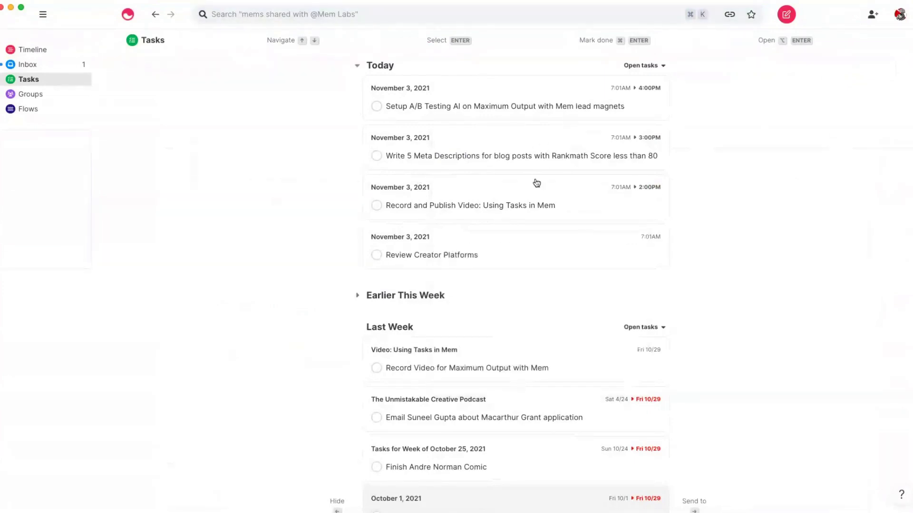
scroll(537, 183, "down", 3)
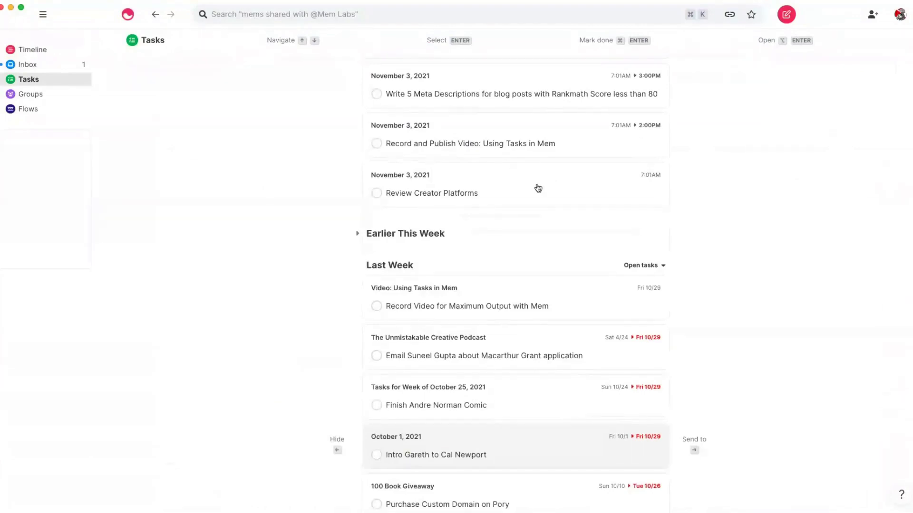
scroll(537, 188, "down", 1)
scroll(529, 189, "down", 1)
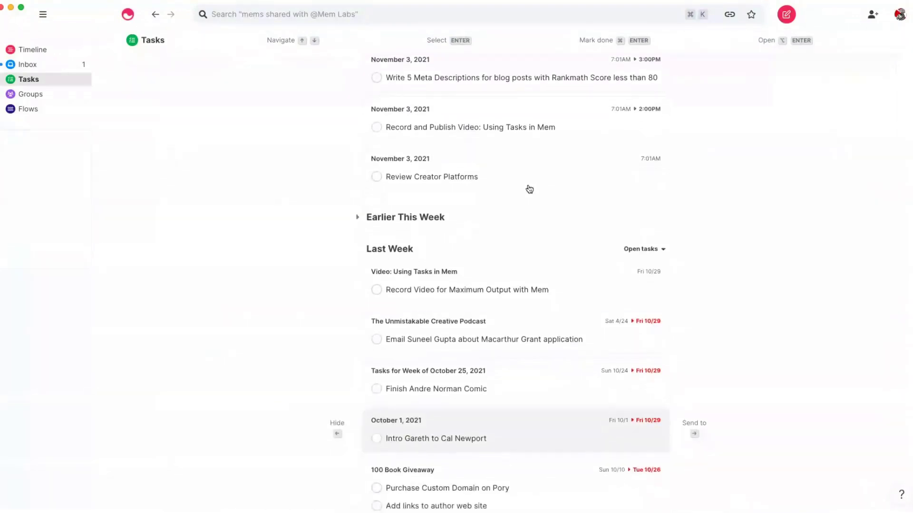
scroll(529, 189, "down", 1)
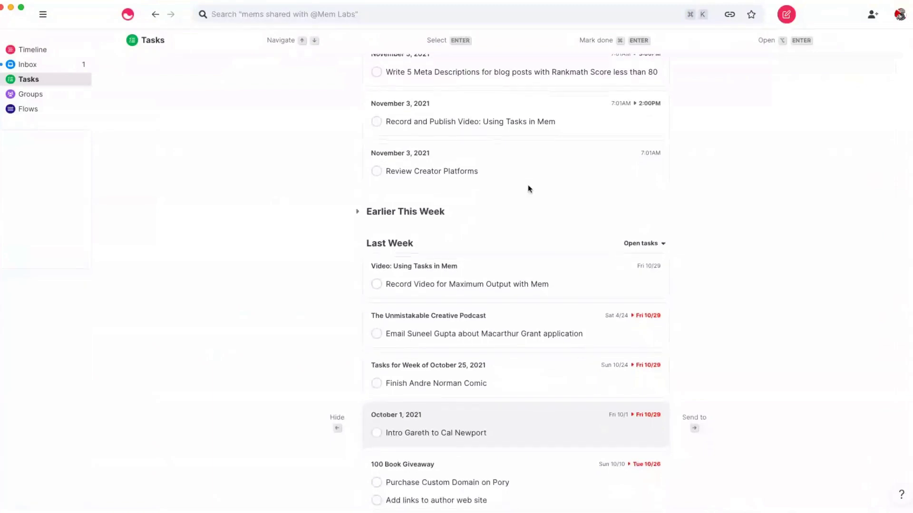
scroll(529, 189, "down", 1)
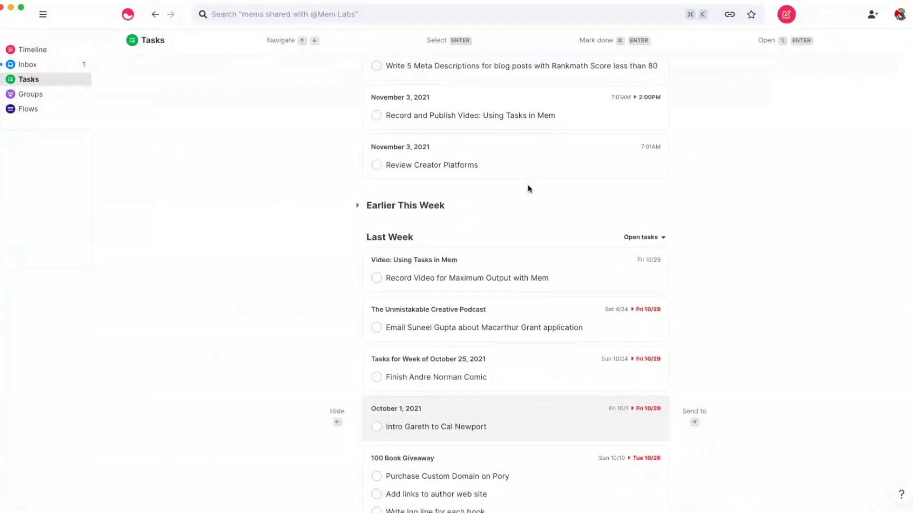
scroll(529, 189, "down", 4)
scroll(529, 189, "down", 5)
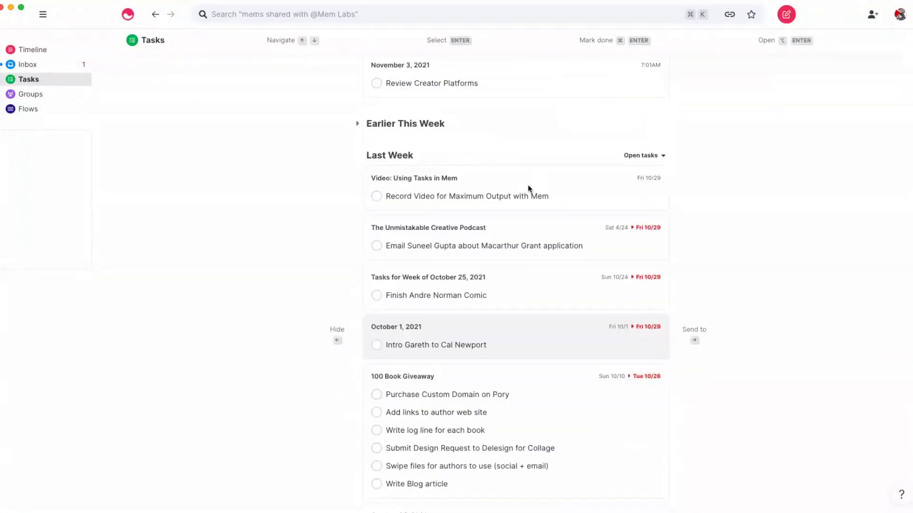